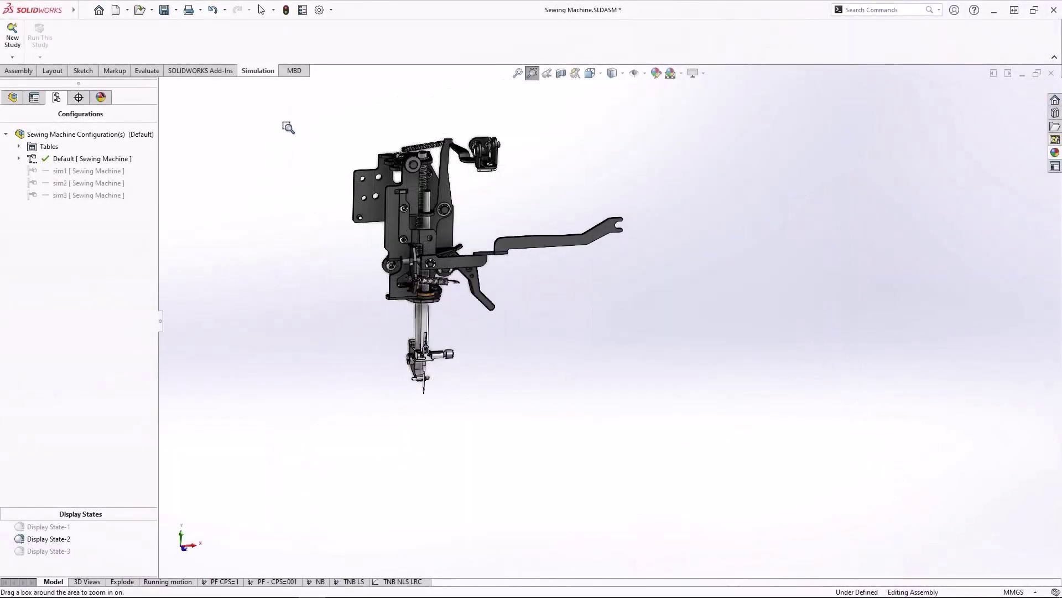
Zoom in on the presser-foot mechanism and swing the lower lever to check its motion
drag(297, 114, 634, 434)
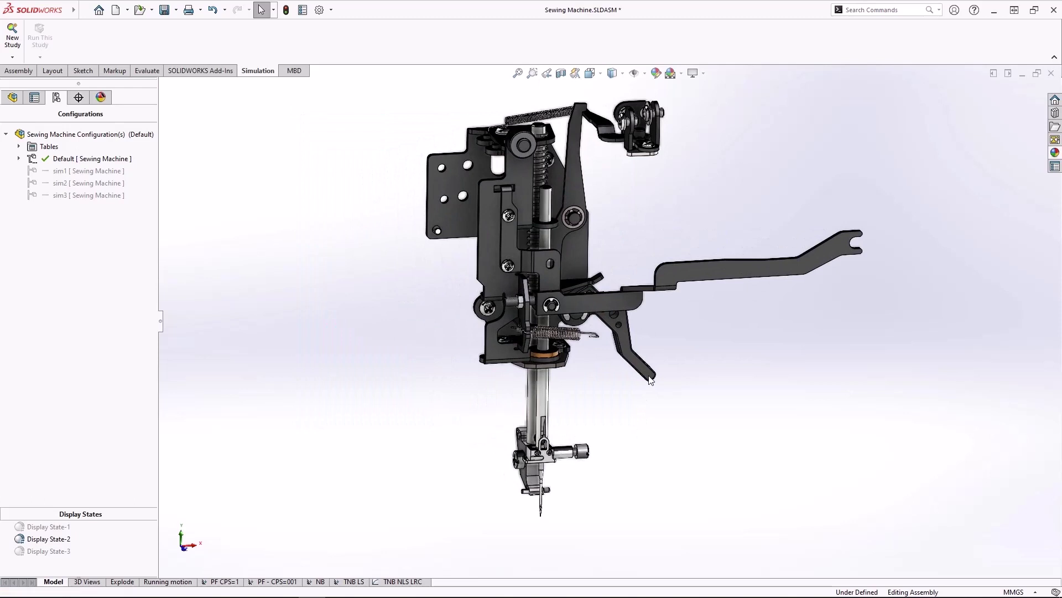
mouse_move(650, 380)
mouse_down()
mouse_move(643, 364)
mouse_move(672, 315)
mouse_move(620, 400)
mouse_move(584, 423)
mouse_move(653, 380)
mouse_up()
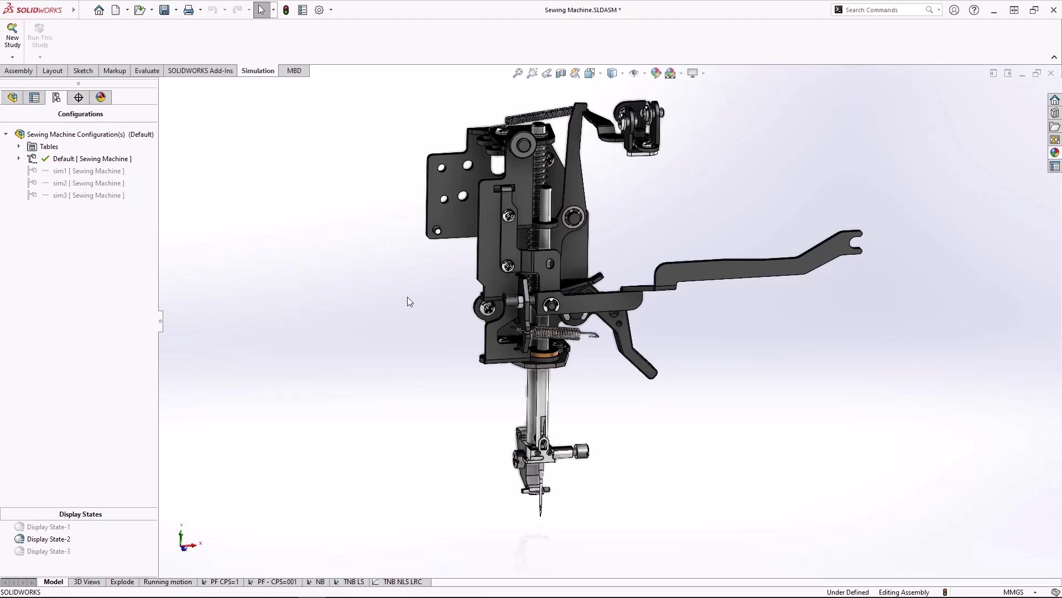
Activate the sim1 configuration and zoom in on the lever part
double_click(105, 171)
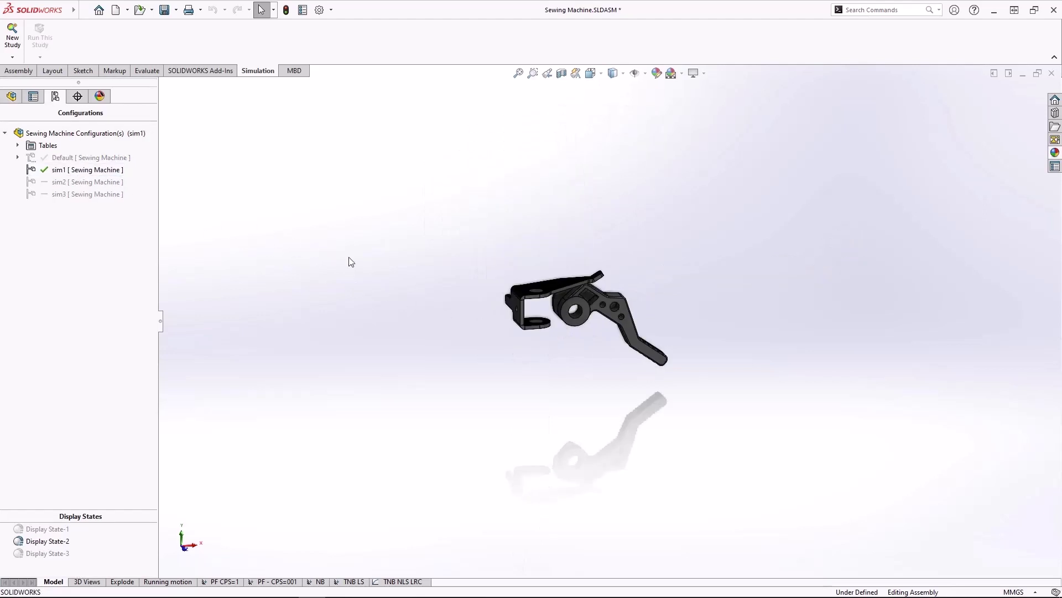
right_drag(349, 256, 340, 204)
drag(414, 238, 766, 414)
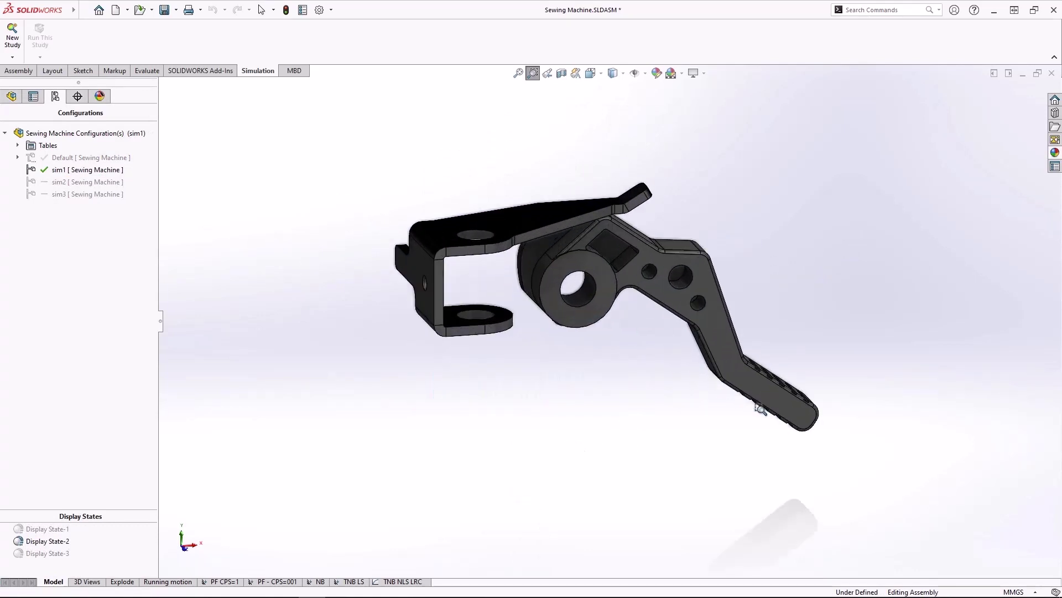
key(Escape)
Rotate the view from above and swing the lever down about its pivot
middle_drag(785, 289, 751, 366)
click(789, 416)
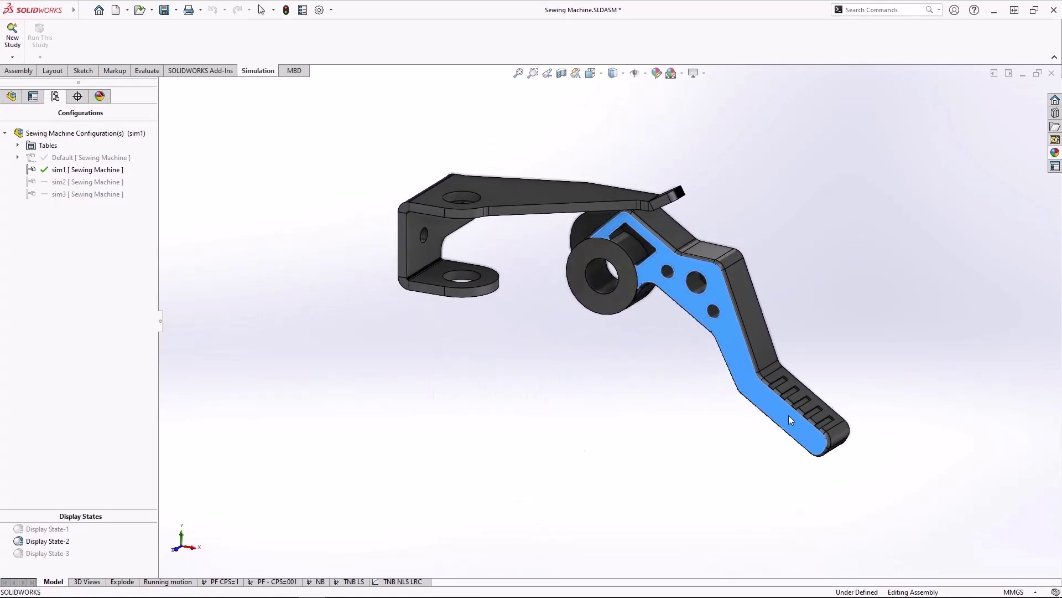
drag(820, 336, 807, 450)
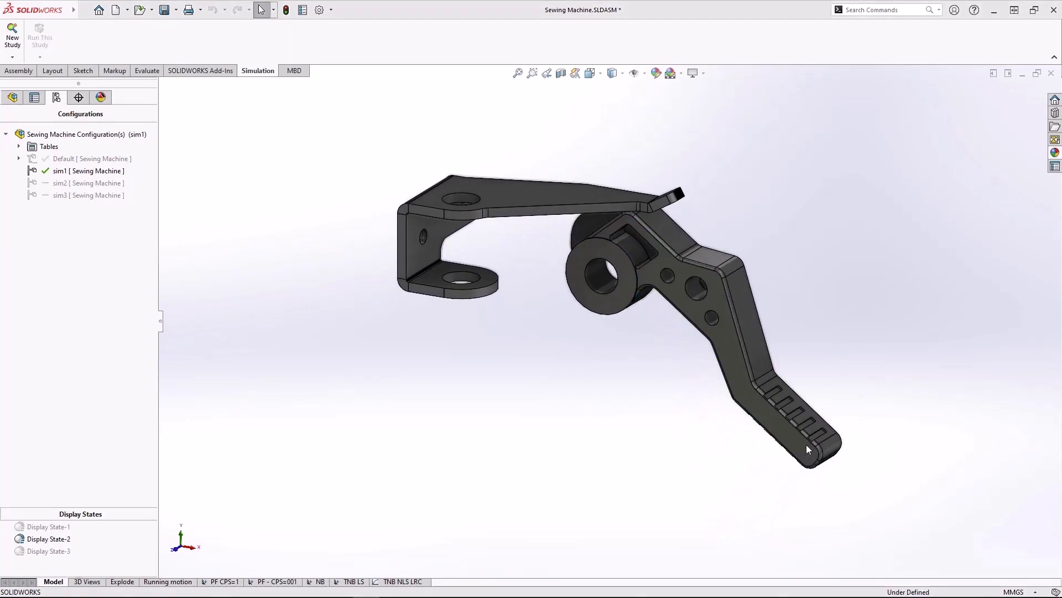
Open the PF CPS=1 study and review Local Interaction-1's definition without changing it
click(224, 581)
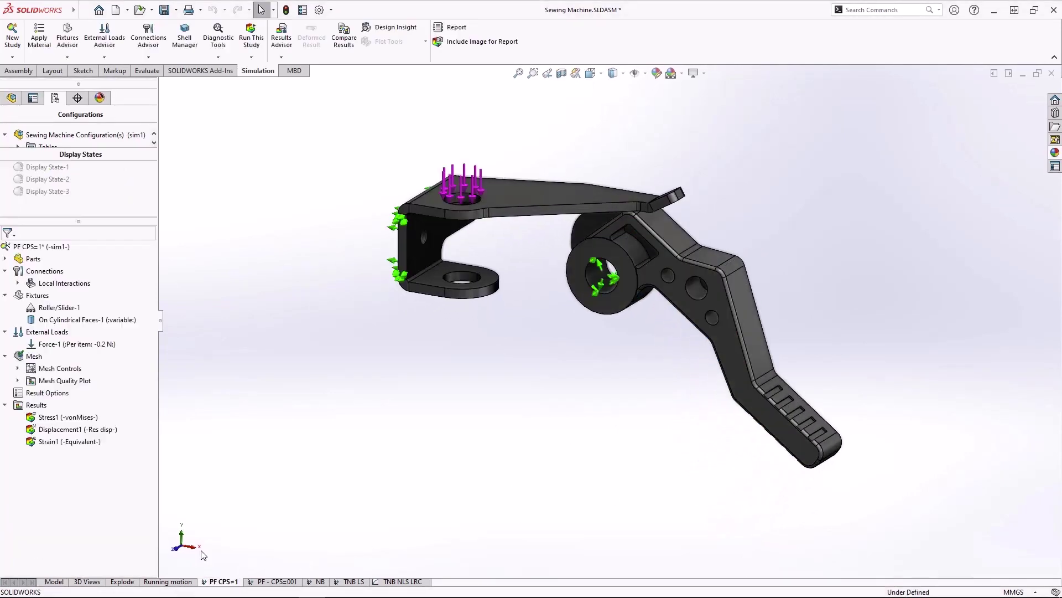
click(18, 282)
right_click(102, 299)
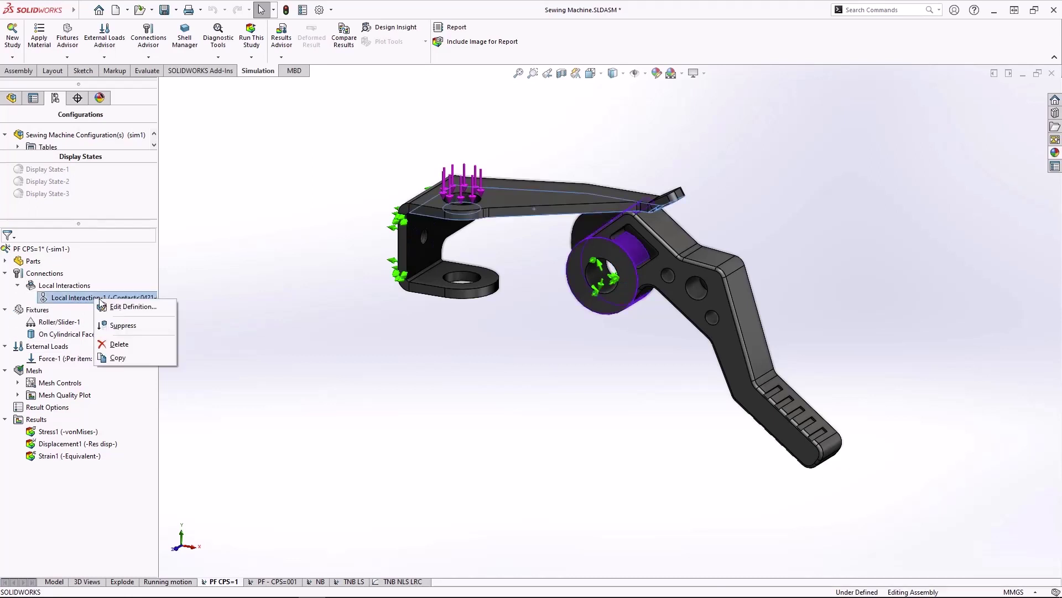
click(163, 307)
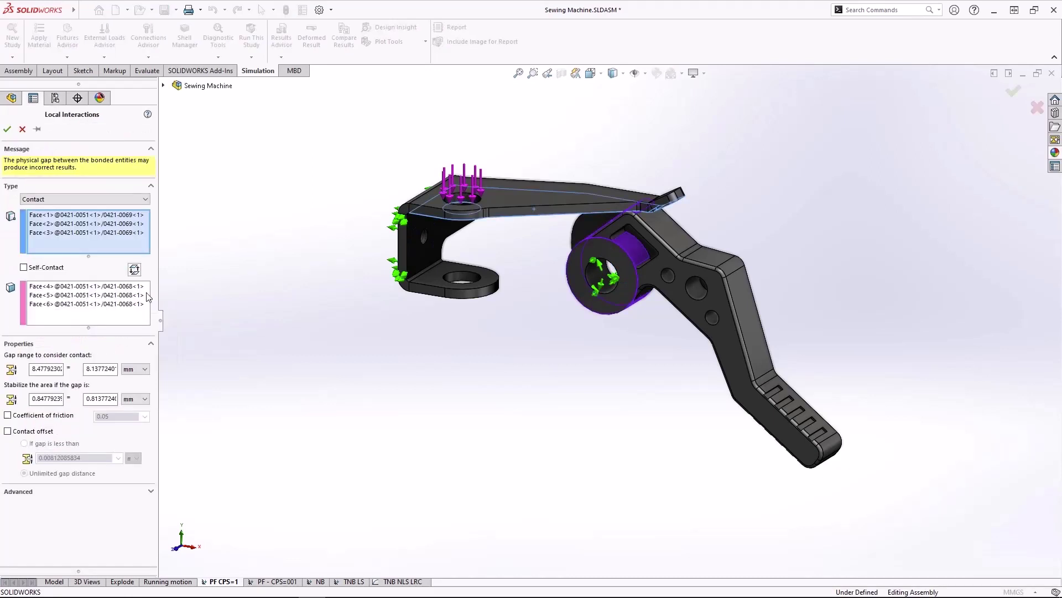
click(23, 132)
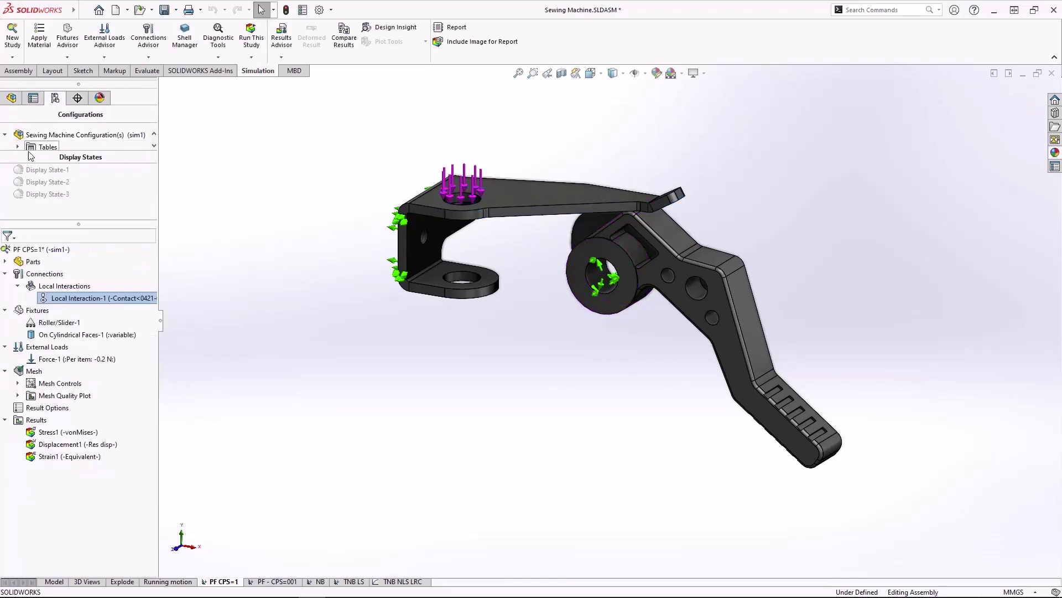
right_click(43, 250)
Set the PF CPS=1 study's contact penalty stiffness scale factor to 0.01 in its properties
click(118, 427)
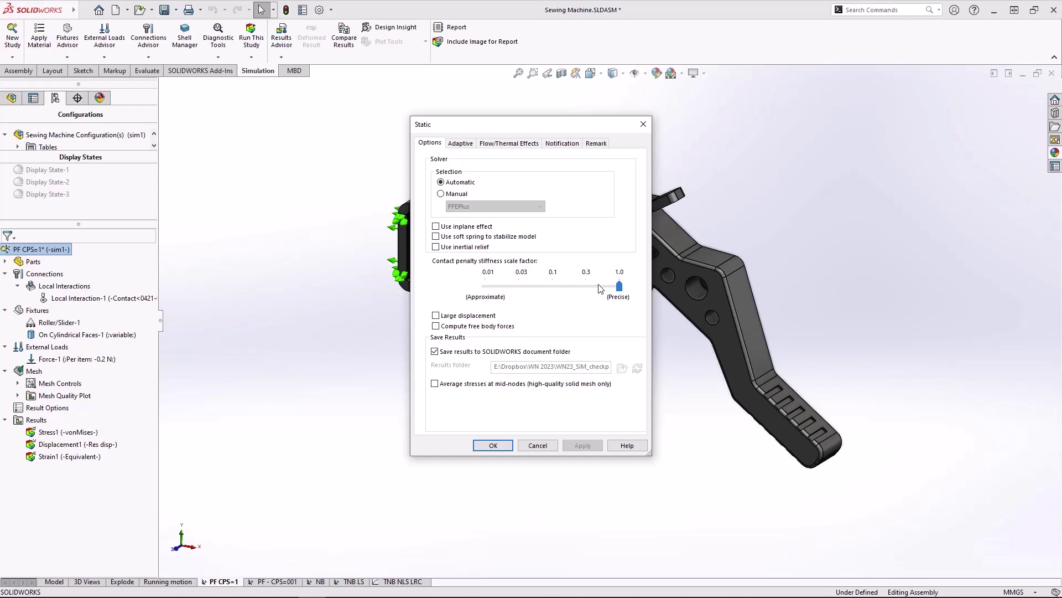
drag(621, 288, 463, 288)
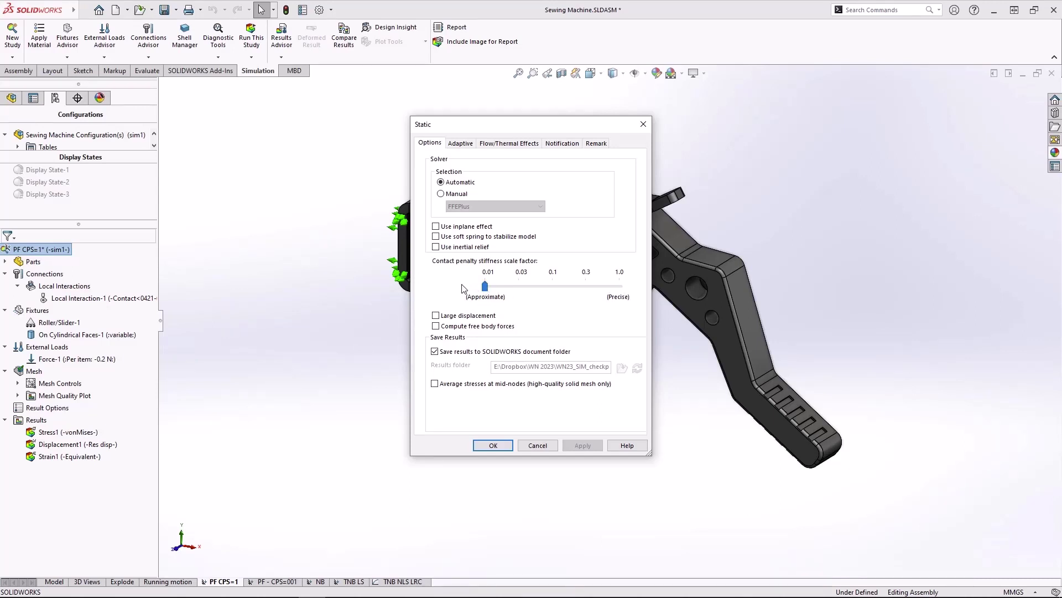
Confirm the Static study properties with the 0.01 contact penalty stiffness
click(493, 445)
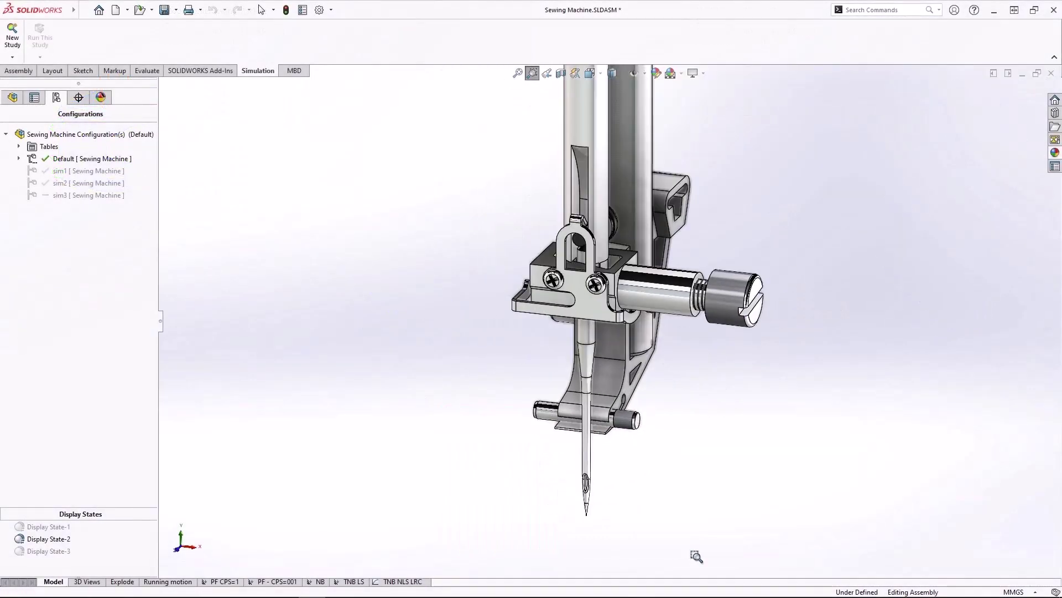
Open the NB study and activate its sim2 configuration
click(320, 582)
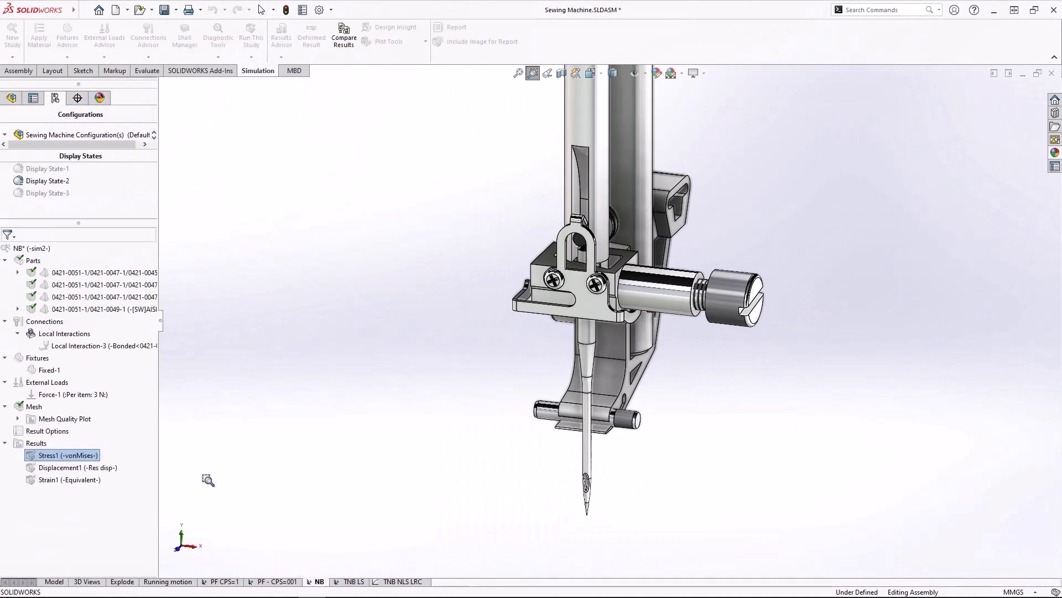
right_click(124, 370)
click(145, 377)
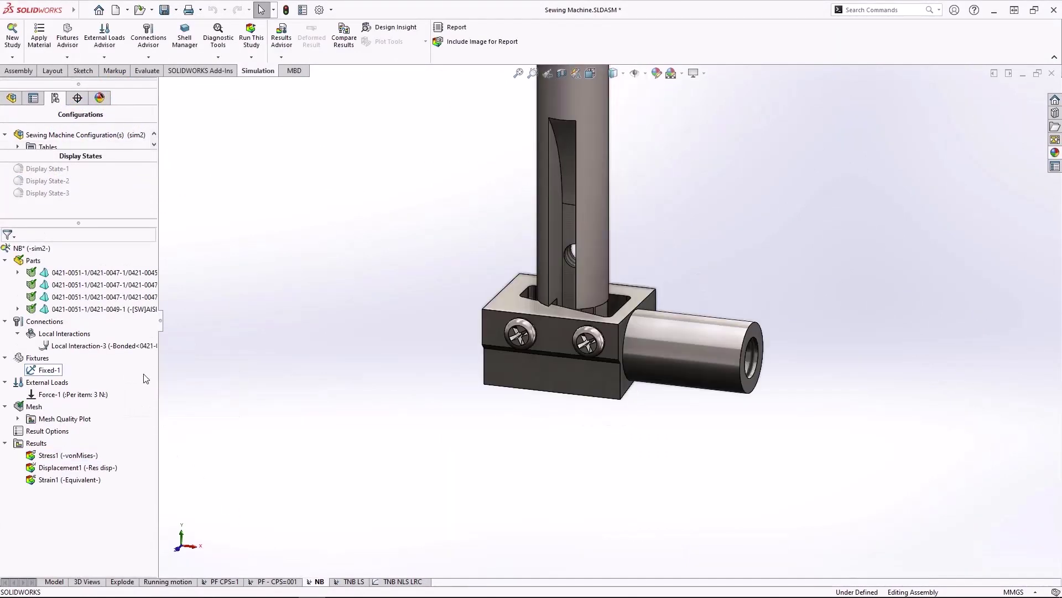
Exclude the two screw bodies from the analysis
click(133, 284)
ctrl+click(129, 296)
right_click(129, 297)
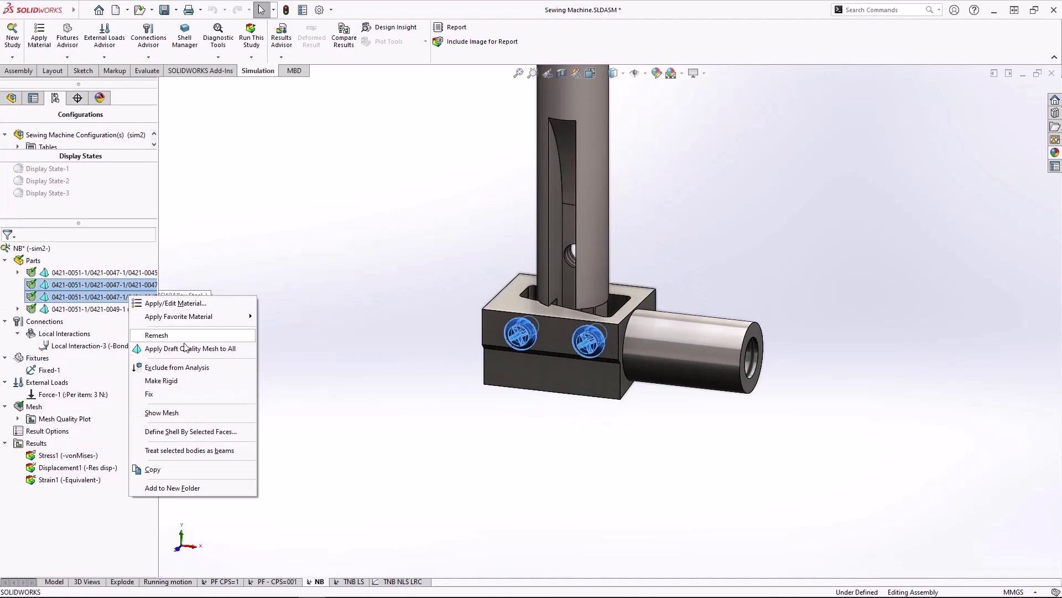
click(222, 367)
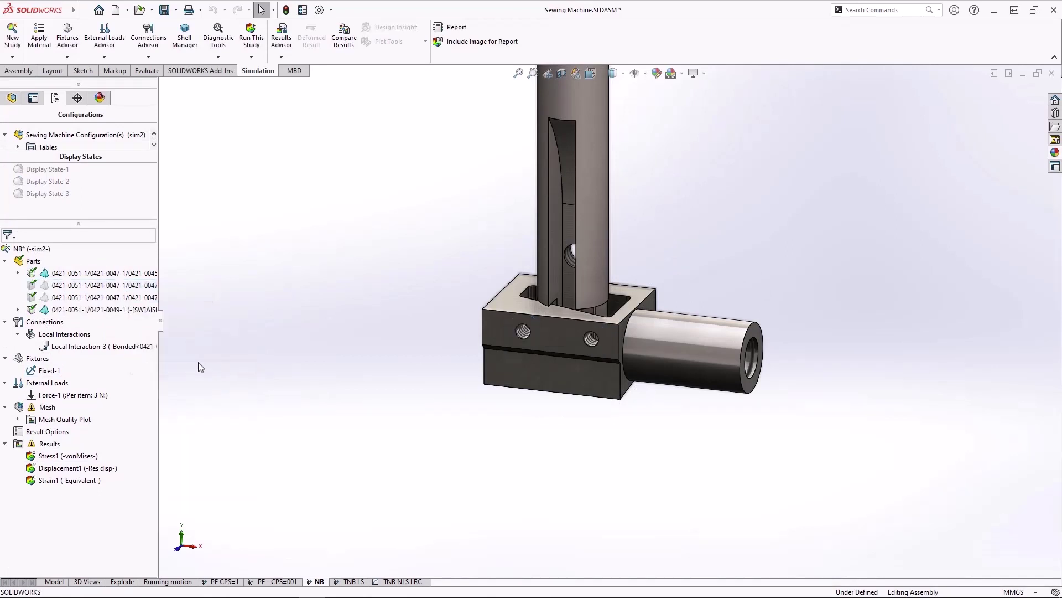
Create a new local interaction with its type set to Bonded
right_click(93, 336)
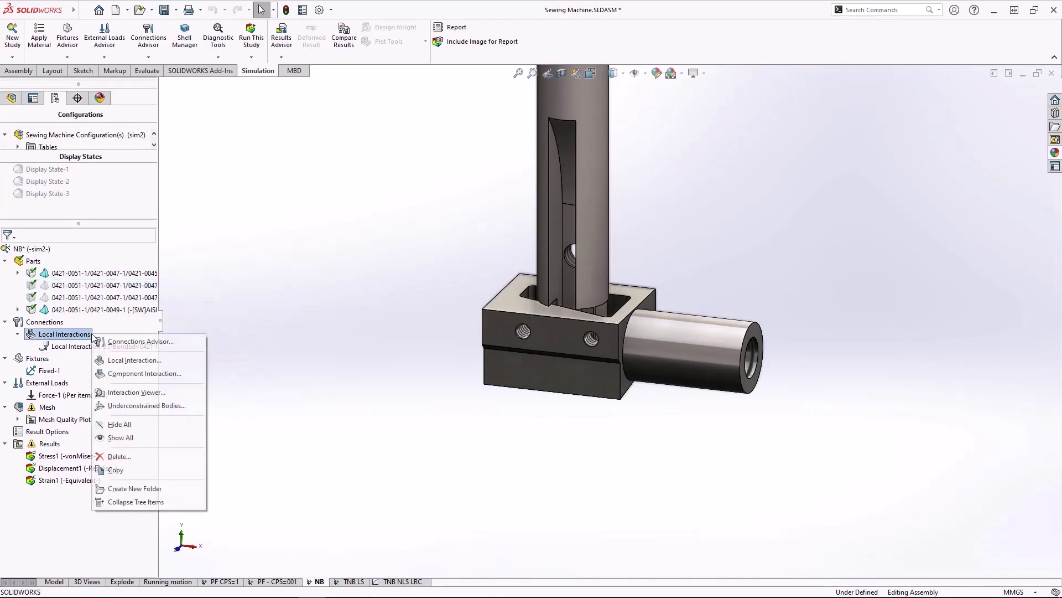
click(134, 360)
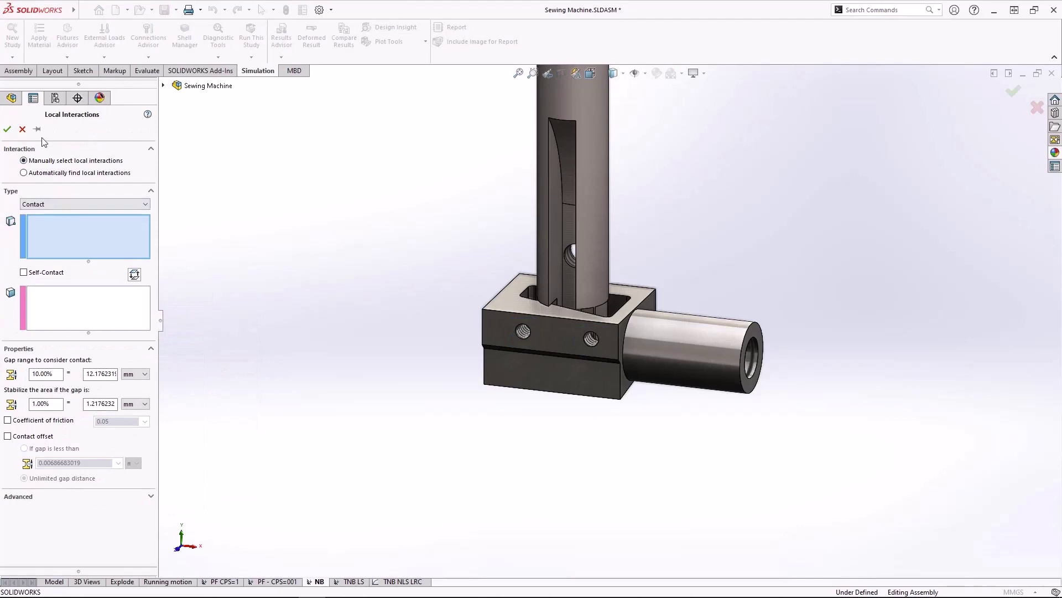
click(69, 204)
click(77, 216)
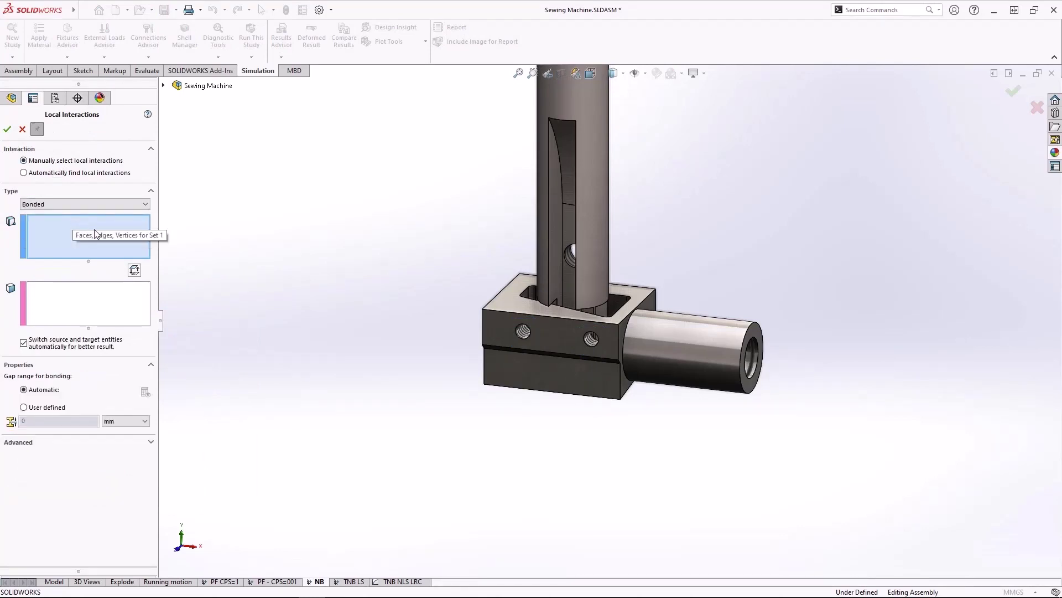
Bond the two face pairs where the screws joined, then run the NB study
click(555, 301)
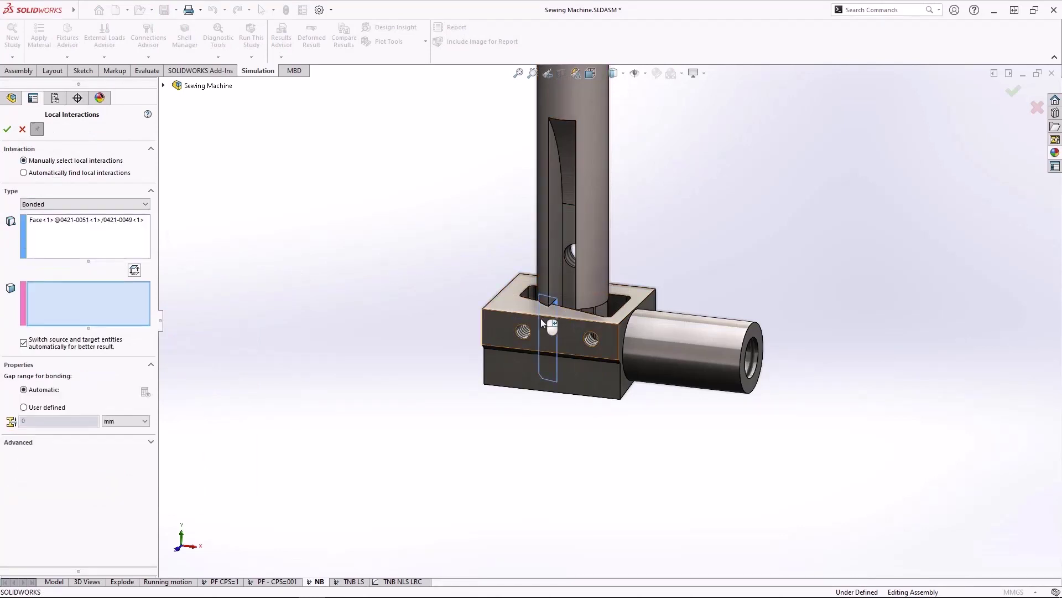
click(522, 331)
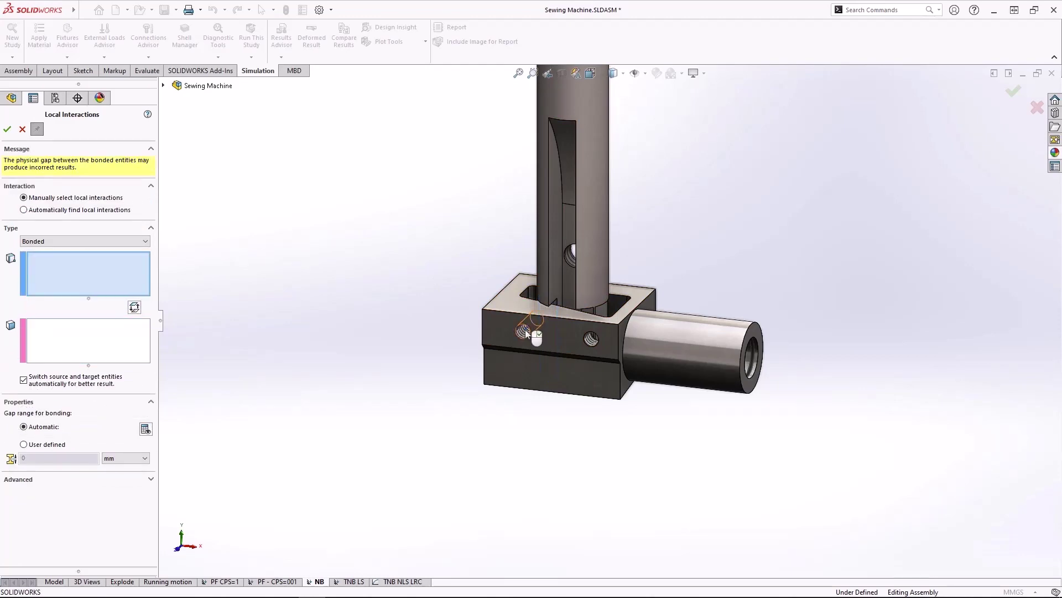
click(589, 310)
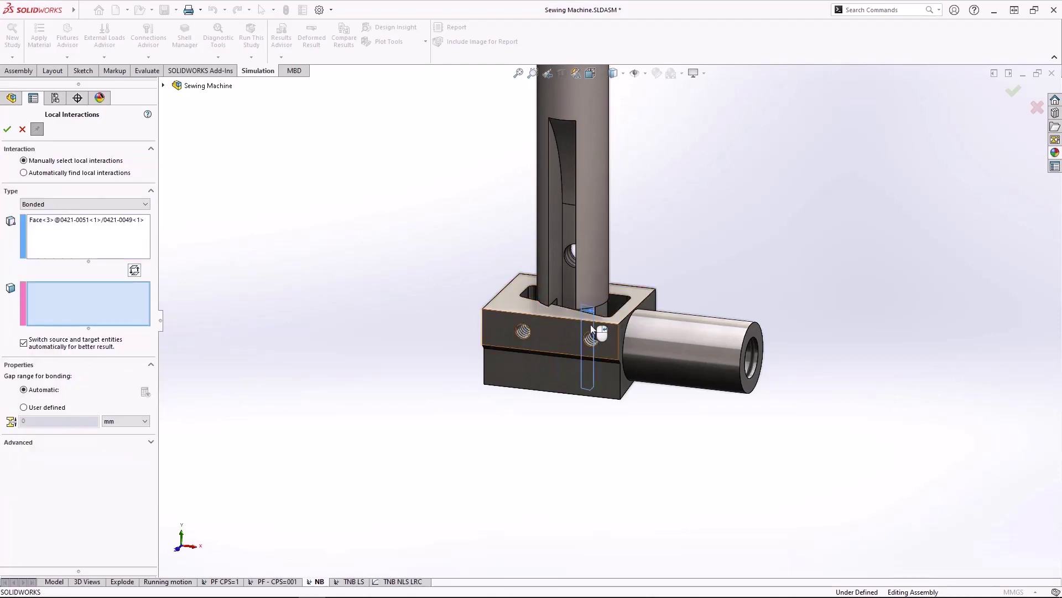
click(590, 339)
right_click(590, 339)
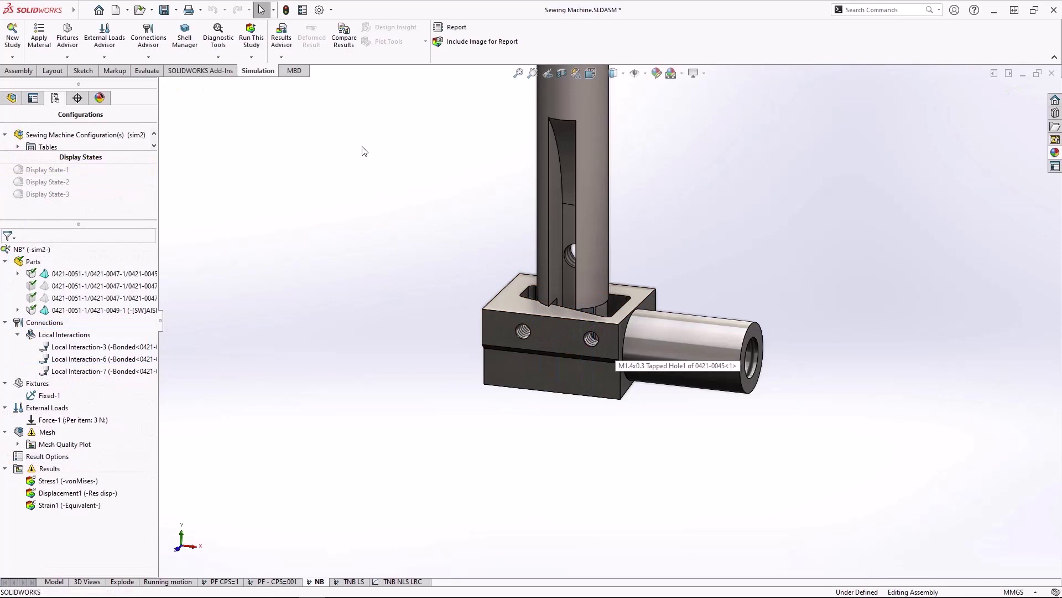
click(253, 40)
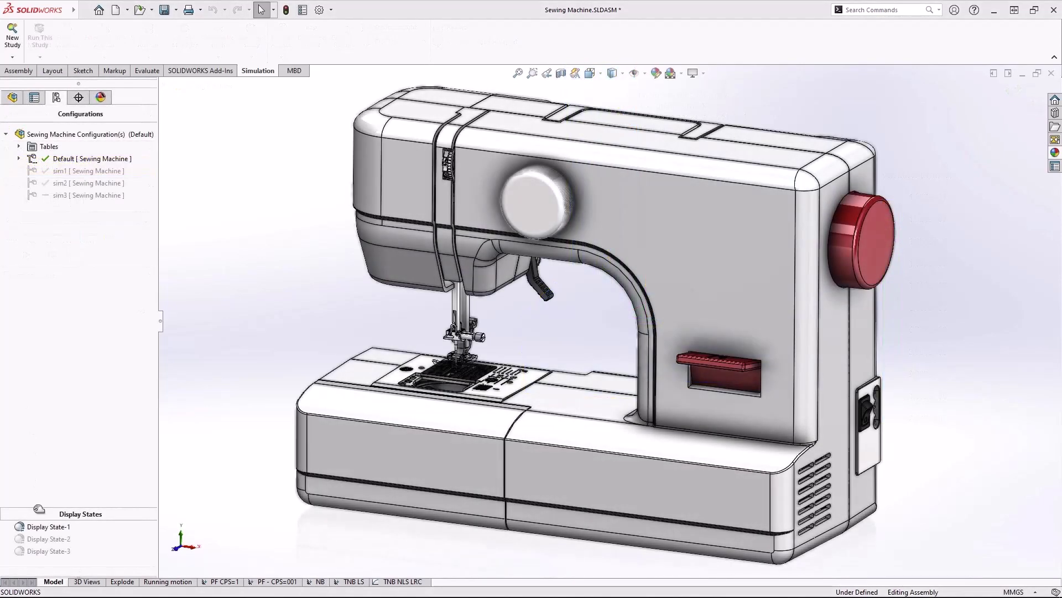
Switch to Display State-2 and activate the sim3 configuration with the take-up lever parts
double_click(38, 536)
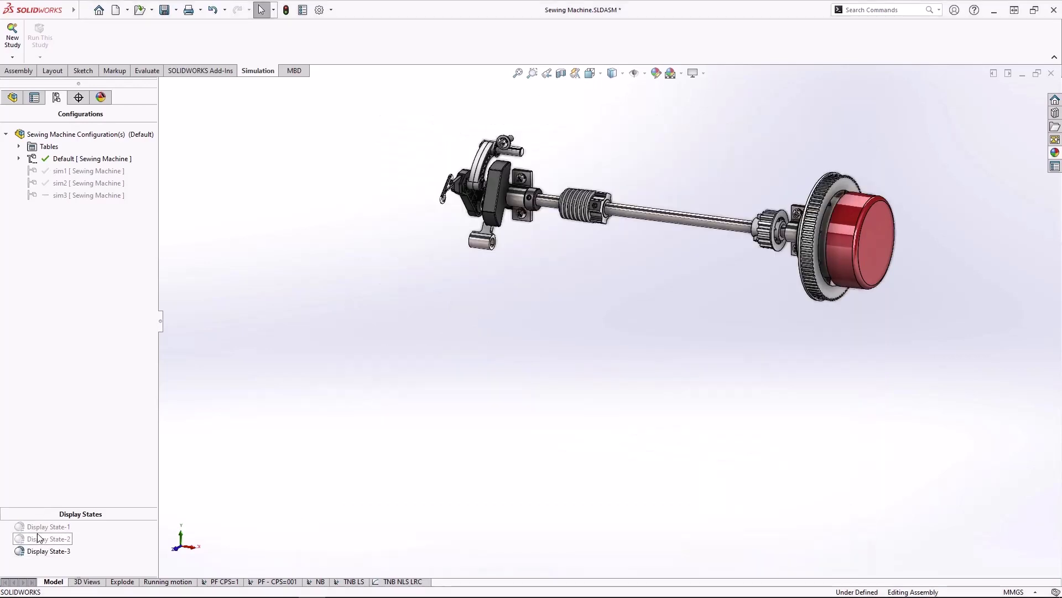
double_click(60, 195)
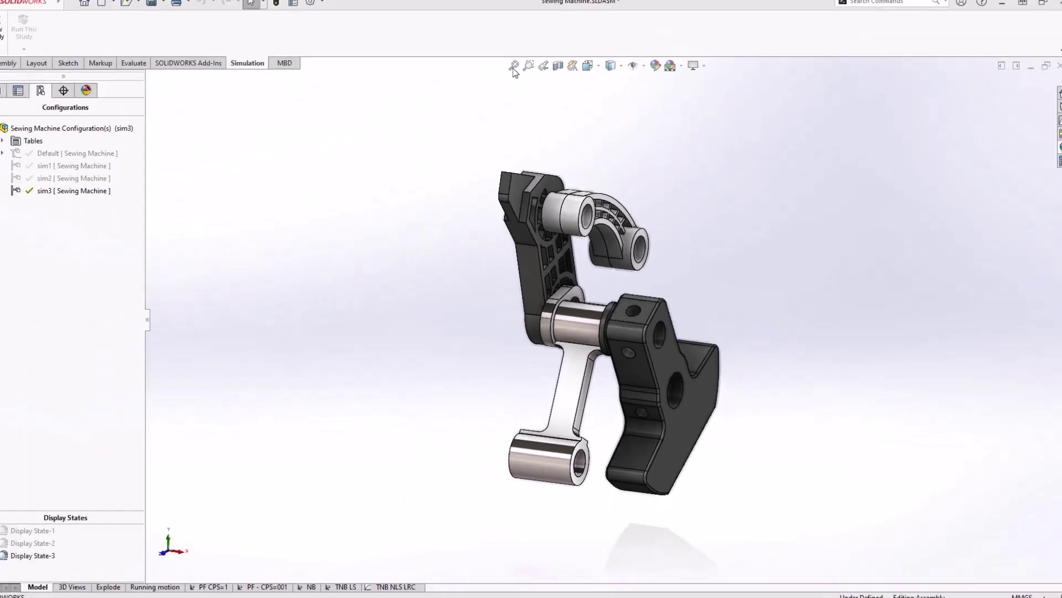
In TNB LS, run a Jacobian mesh quality diagnosis with poor-quality threshold 10
click(353, 581)
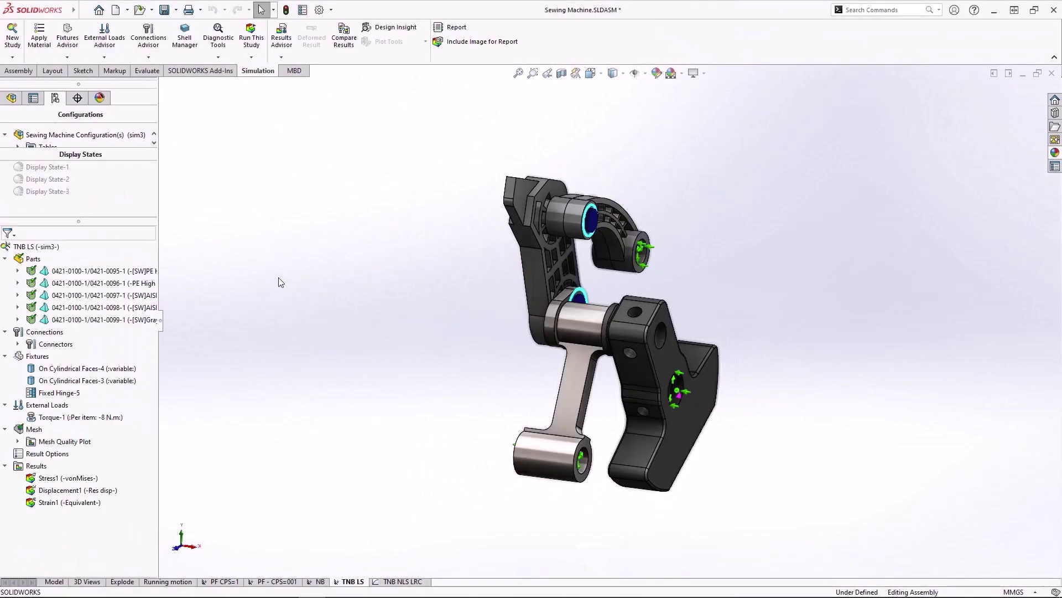
click(221, 54)
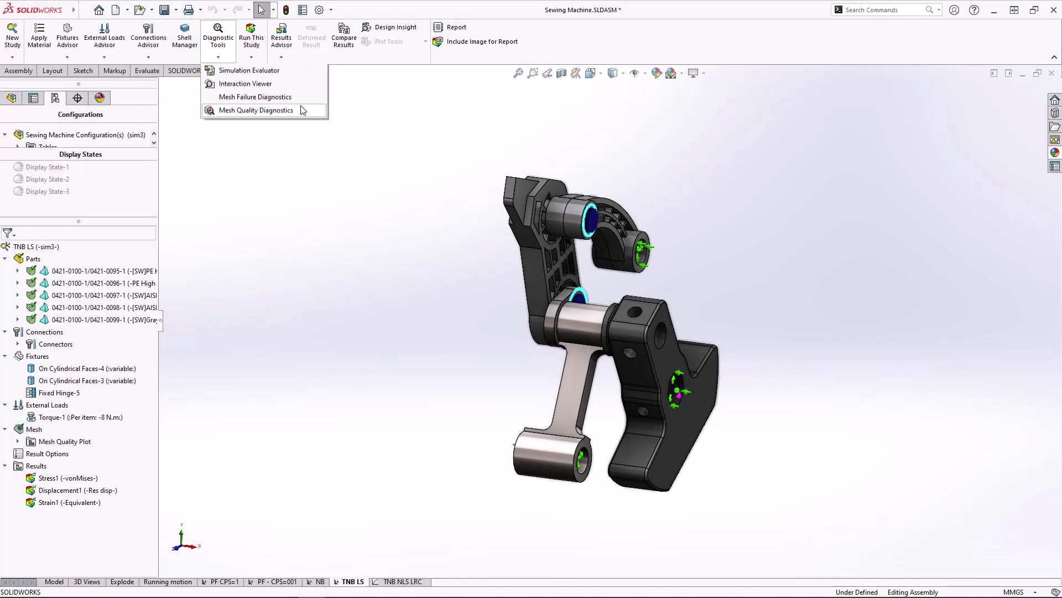
click(302, 110)
double_click(97, 273)
text(10)
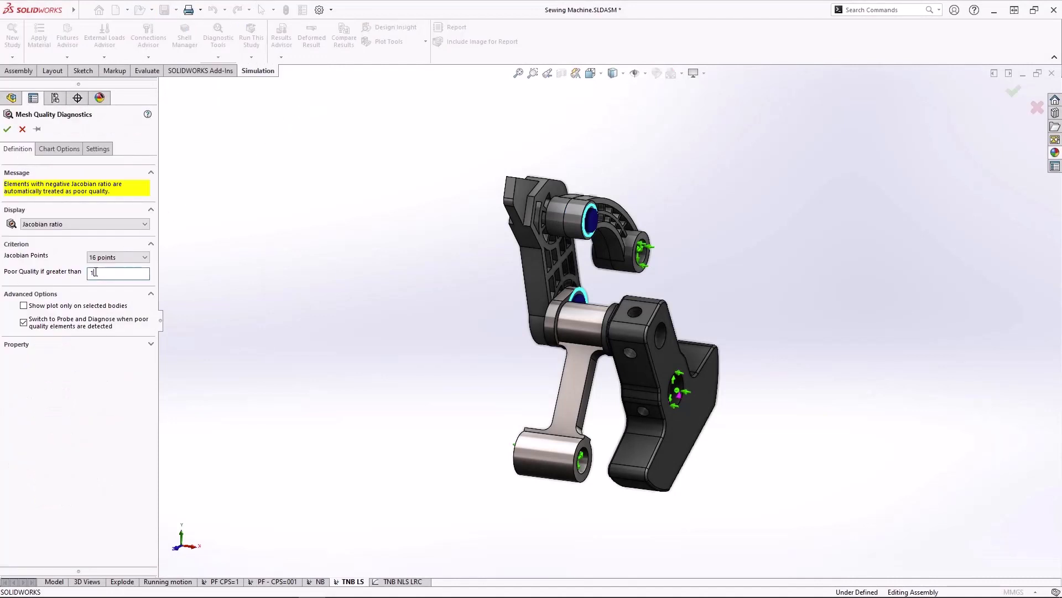
click(7, 131)
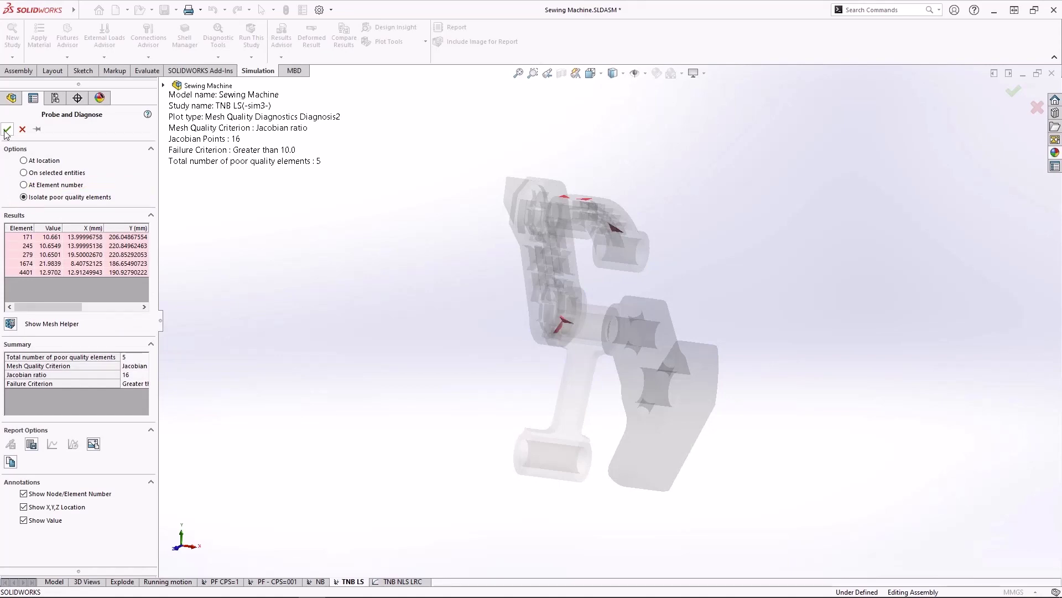
Calculate underconstrained bodies and animate the three-body group's free translation
click(7, 130)
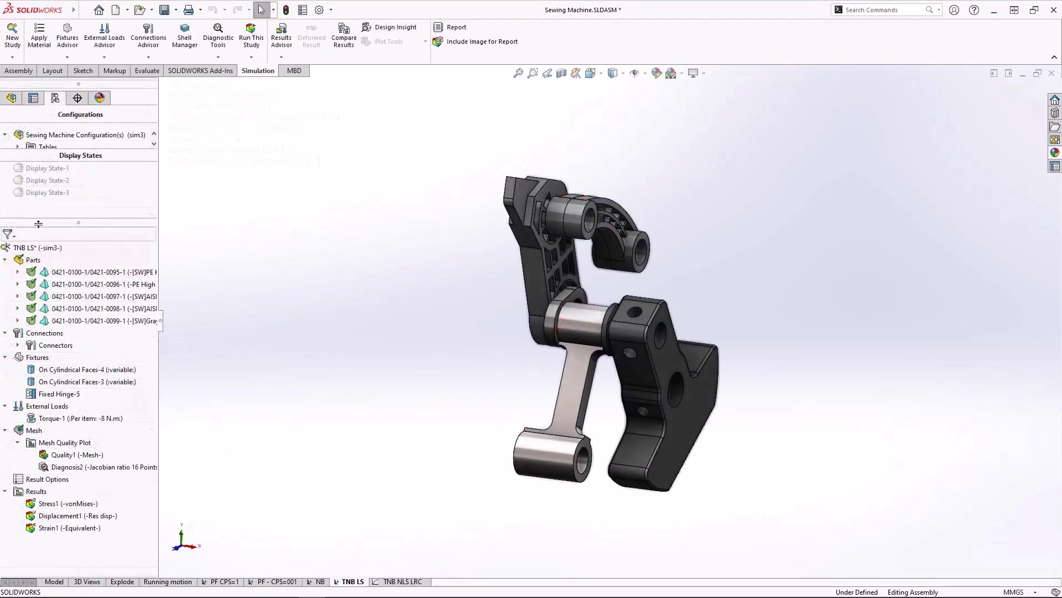
right_click(70, 332)
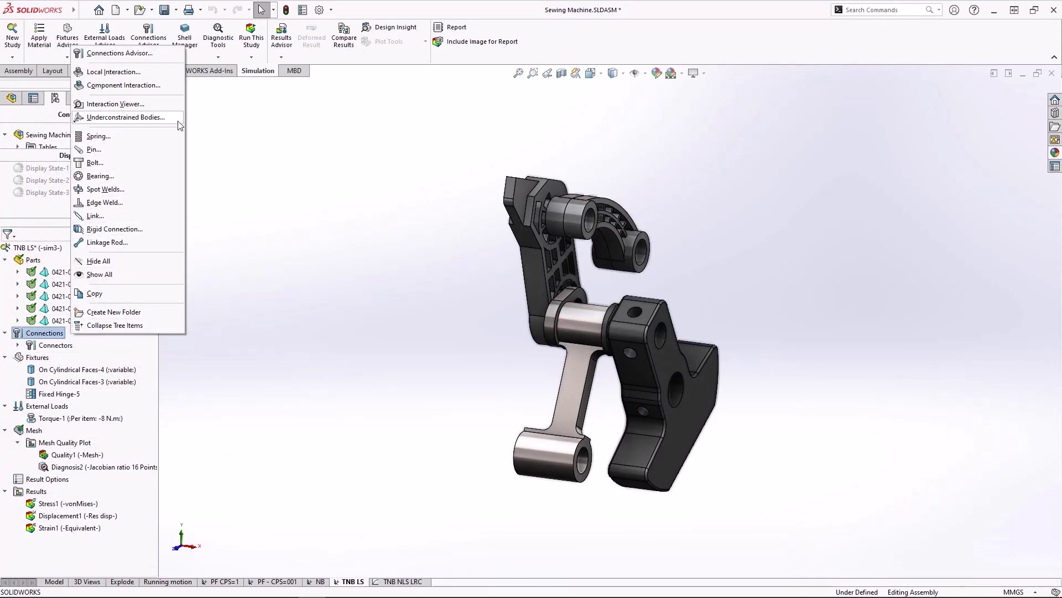
click(125, 117)
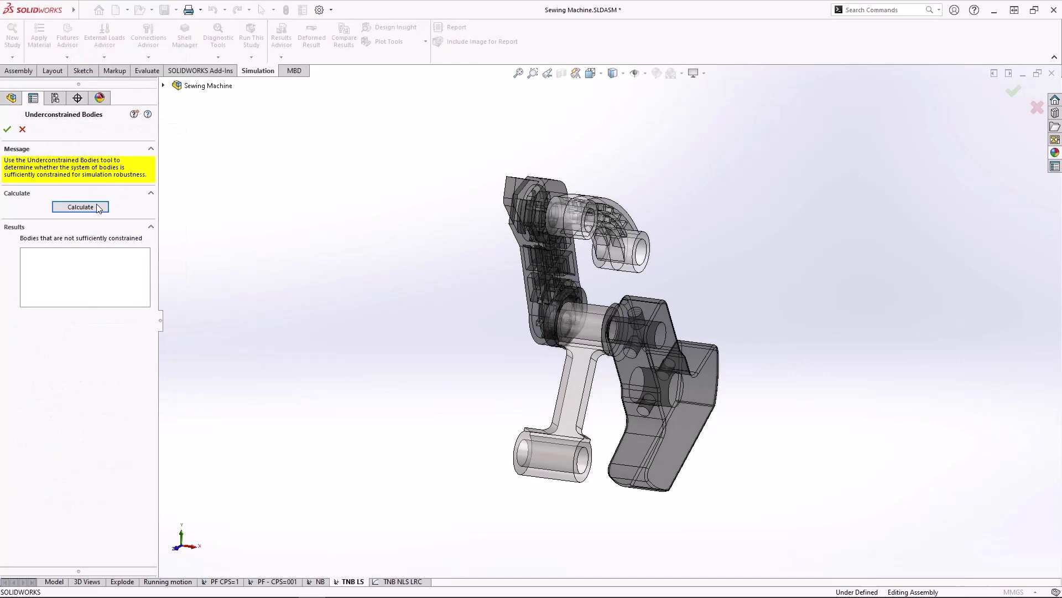
click(96, 207)
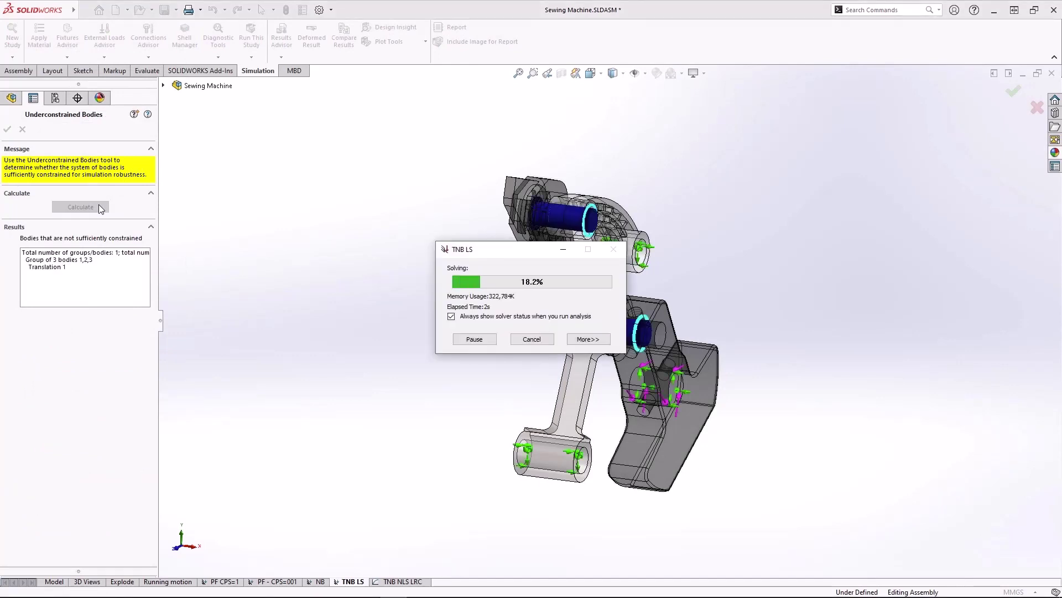
click(61, 267)
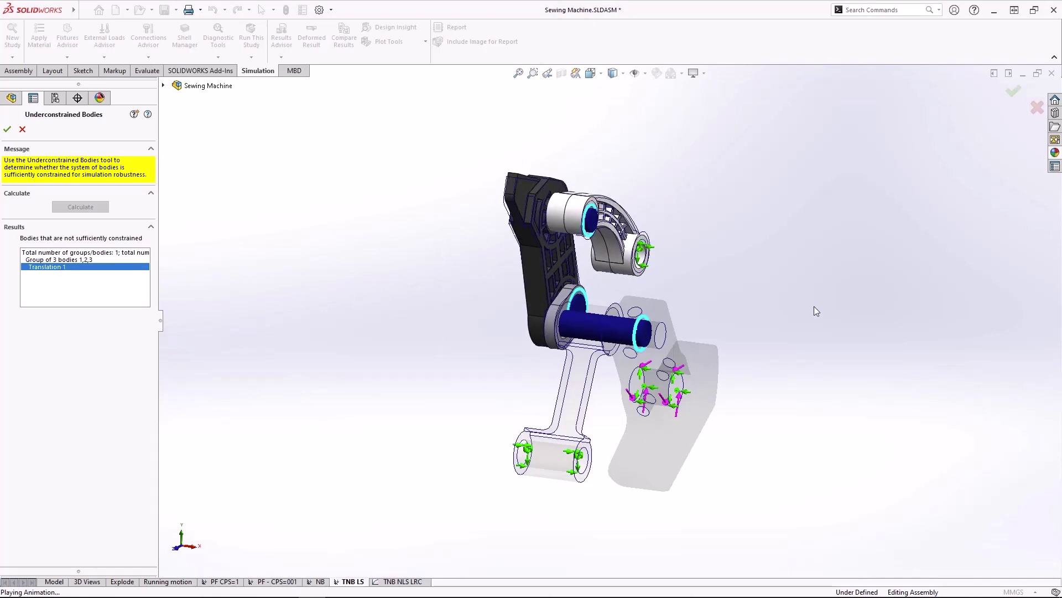
middle_drag(816, 308, 763, 319)
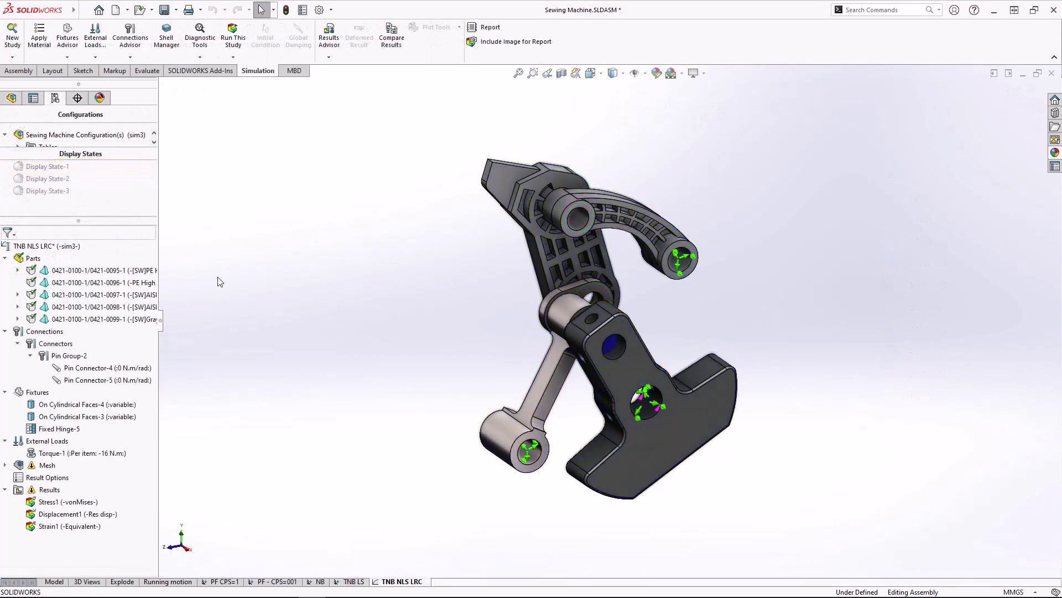
Exclude part 0421-0096 from analysis and link the upper and lower hole faces with a linkage rod, first end distance 0.8
right_click(105, 282)
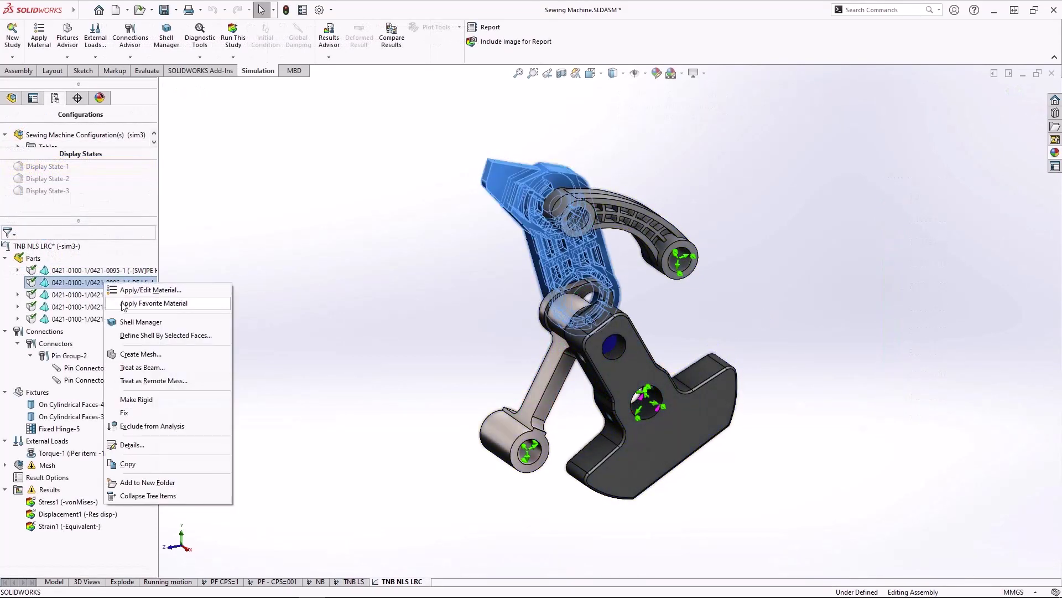
click(217, 429)
right_click(59, 330)
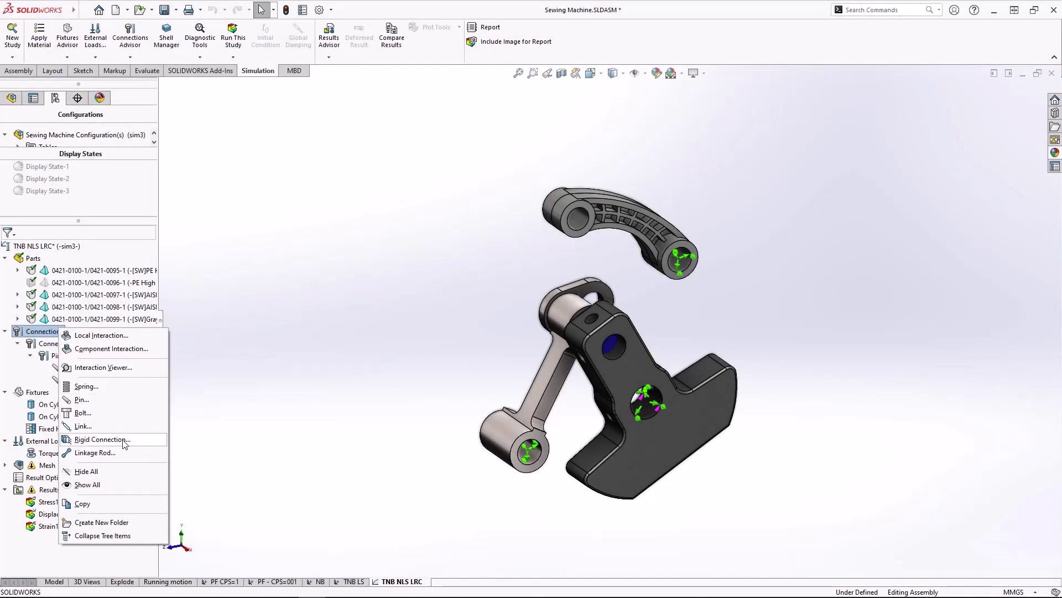
click(131, 453)
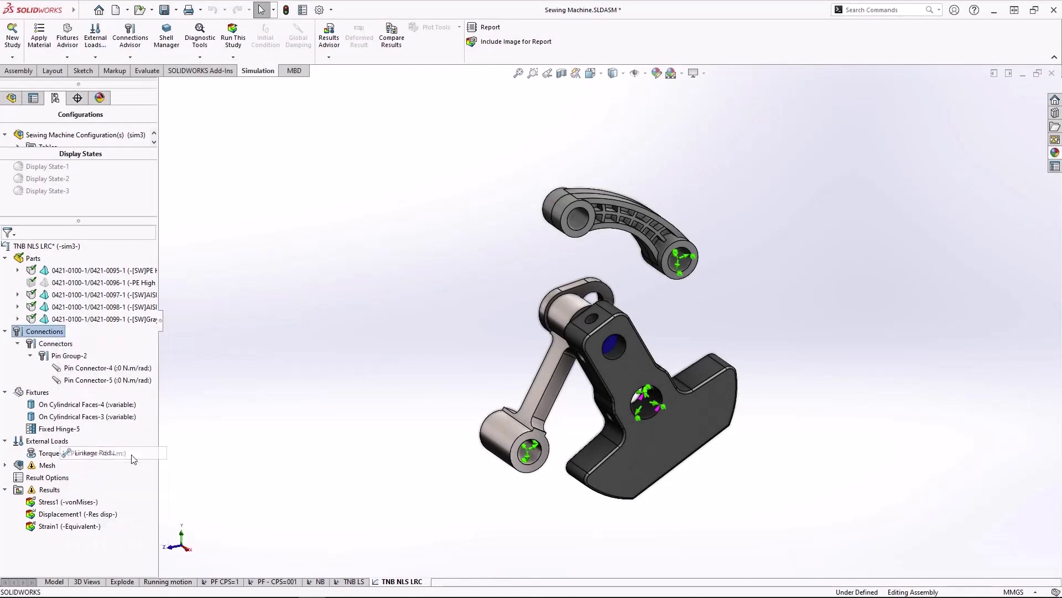
middle_drag(361, 339, 423, 315)
click(576, 189)
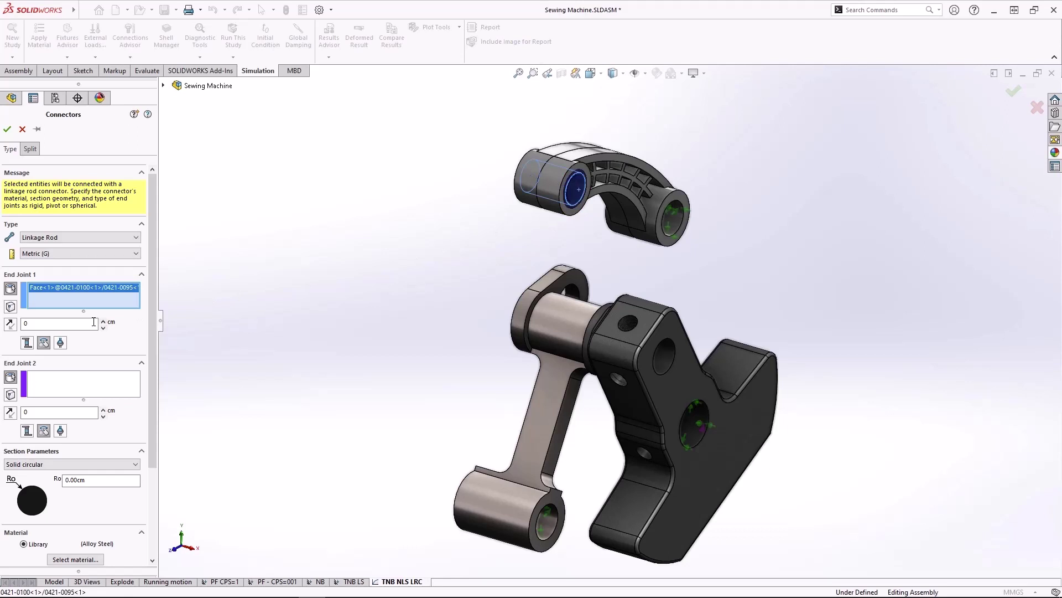
click(11, 324)
click(40, 376)
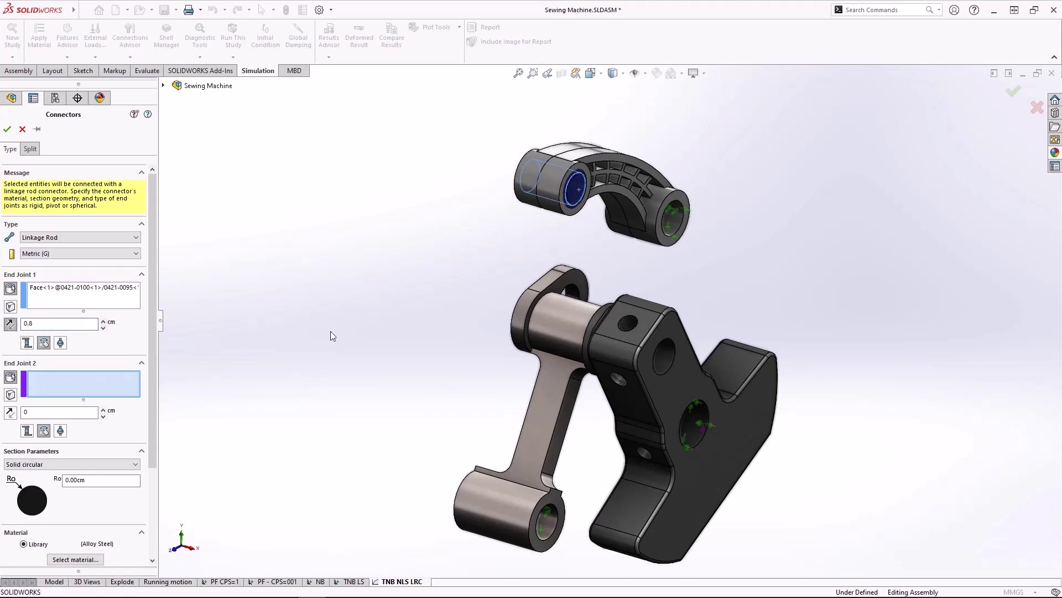
click(566, 299)
Give the rod a second-end distance of 0.5 and a solid rectangular 1 × 0.5 cm section, then confirm
click(76, 412)
text(0.5)
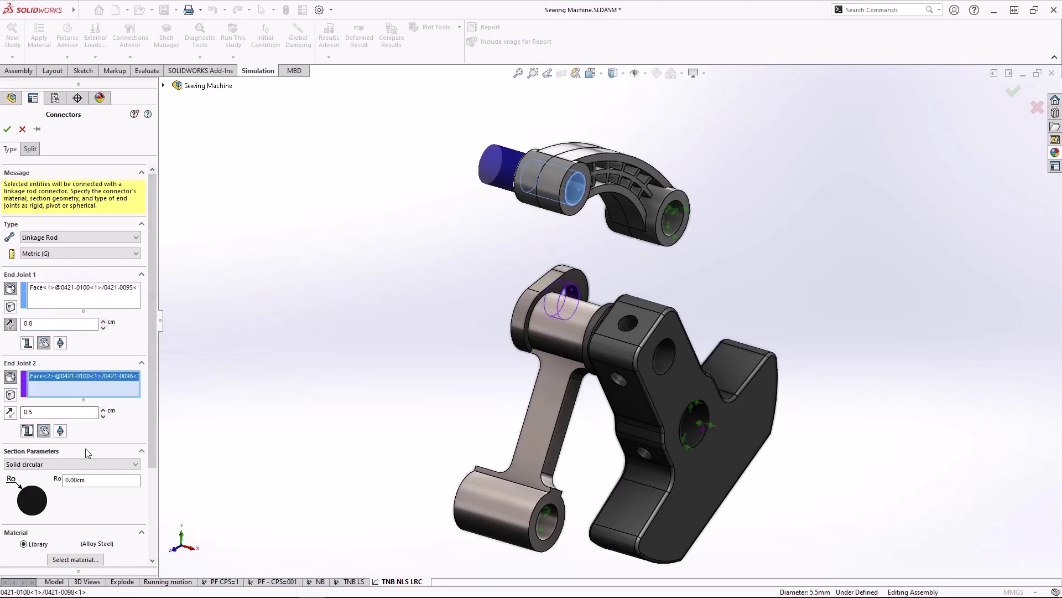
click(72, 465)
click(34, 489)
click(83, 480)
text(1)
click(92, 497)
text(0.5)
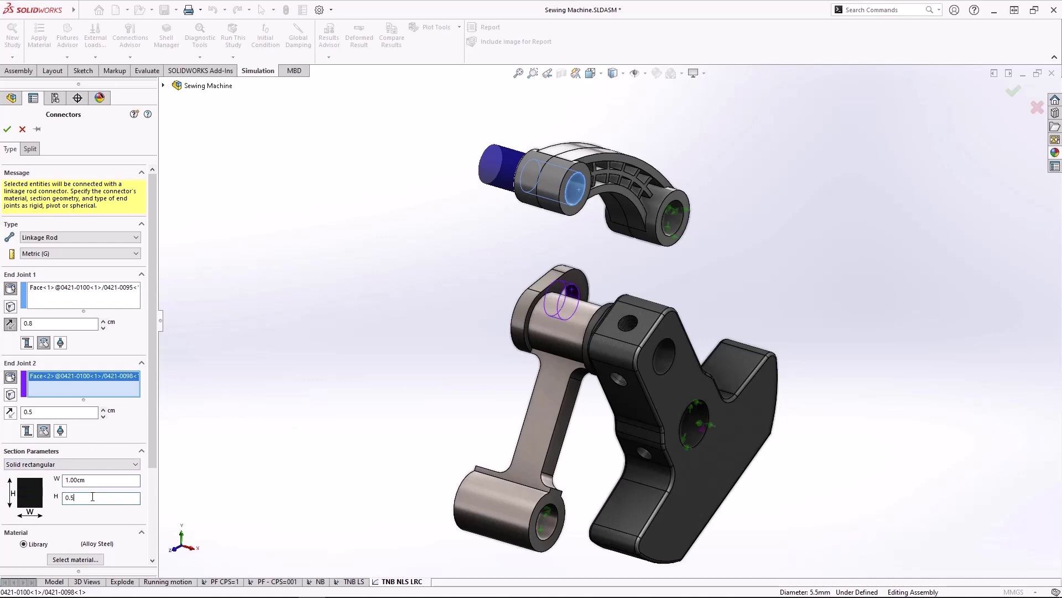
key(Return)
click(8, 129)
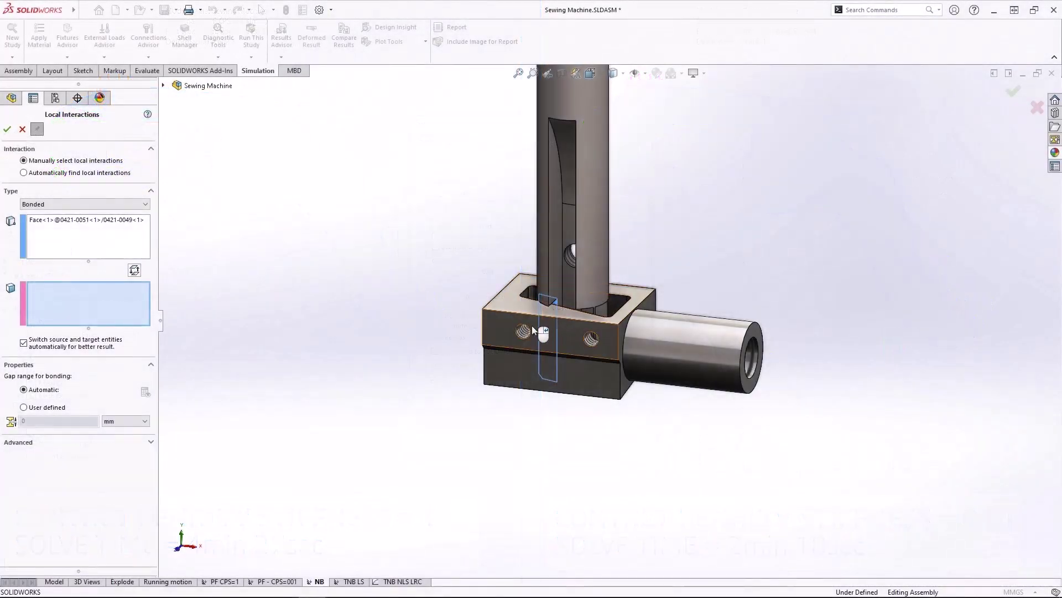
Pick the bonded interaction's target face, then switch the linkage rod section to solid rectangular and edit its width
click(523, 333)
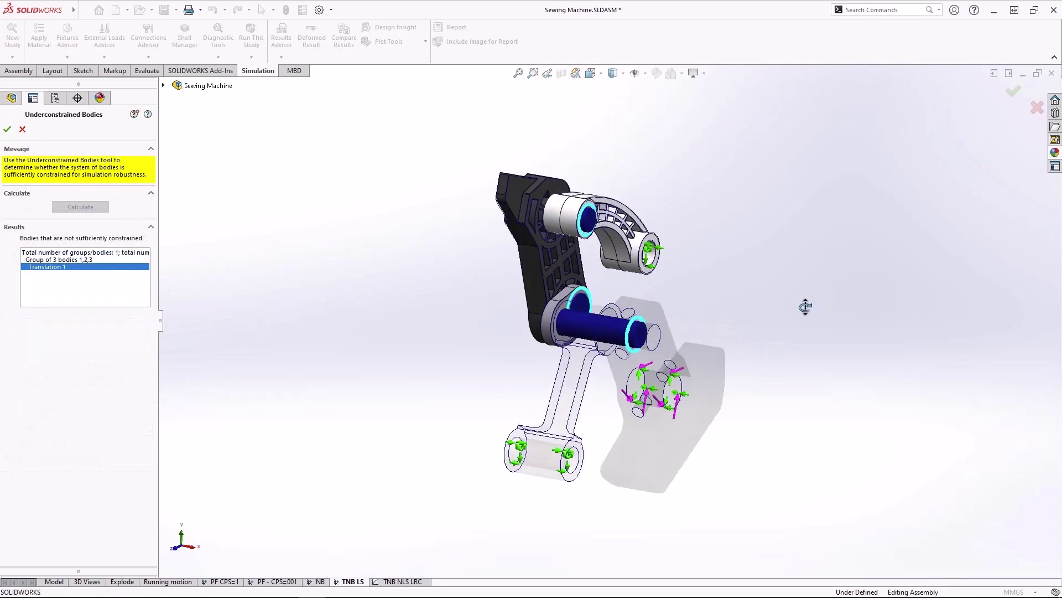
middle_drag(806, 304, 763, 320)
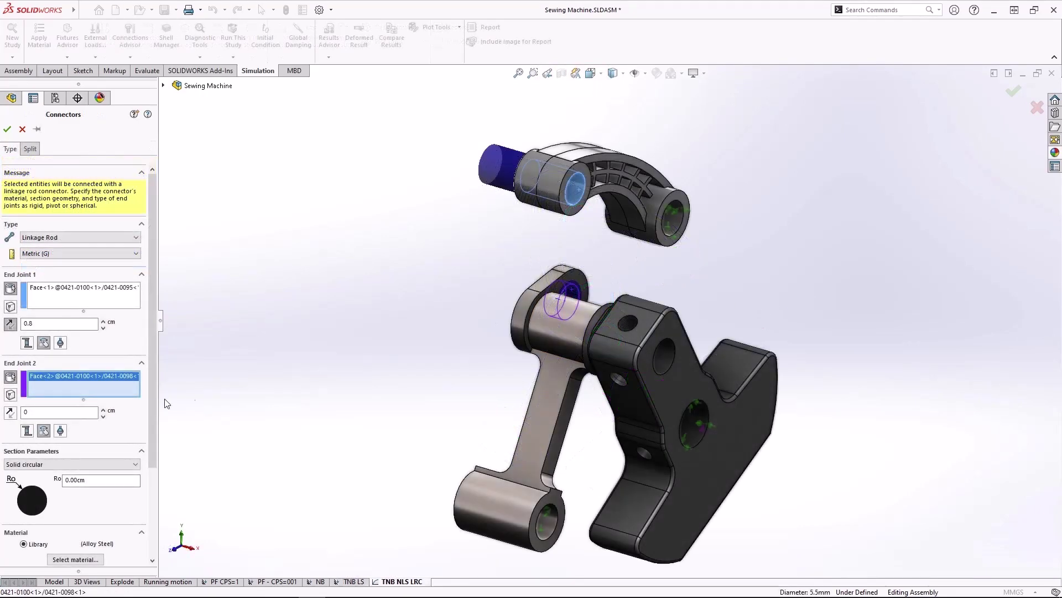
click(89, 464)
click(56, 490)
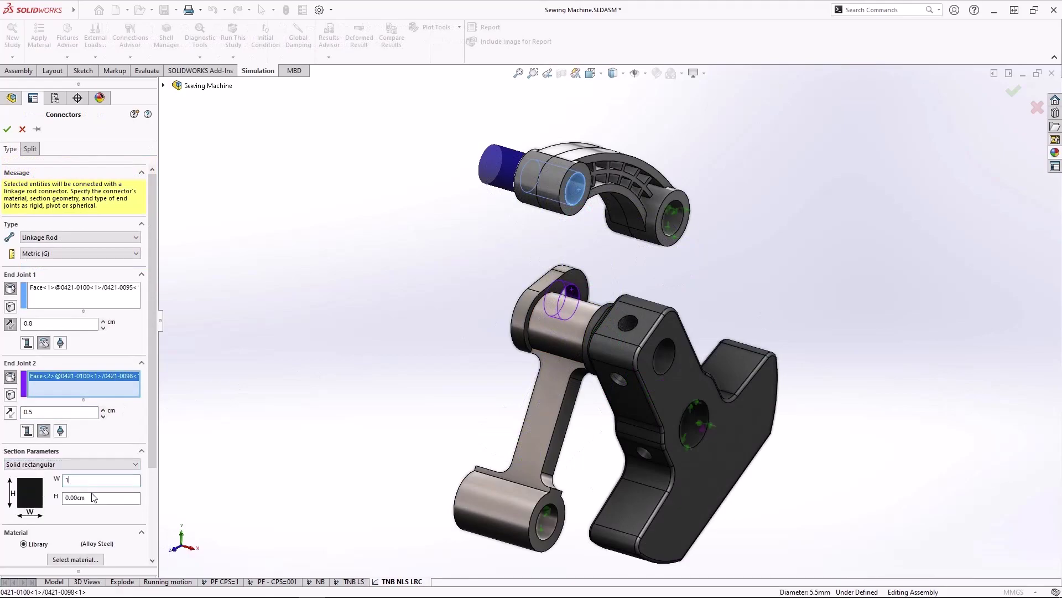